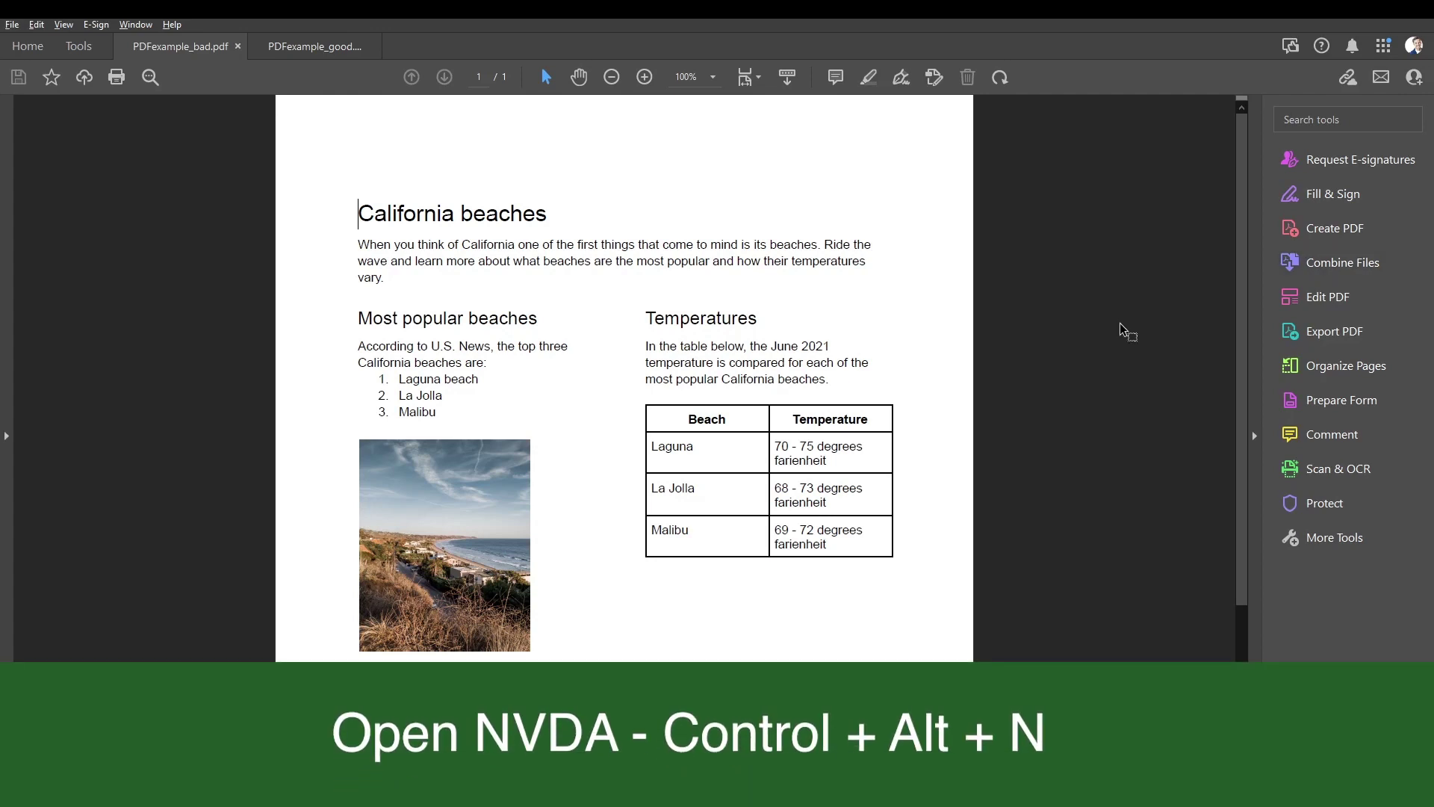
# Step: Launch NVDA, dismiss its Welcome dialog, and jump to the 'California beaches' heading
pyautogui.hotkey('ctrl', 'alt', 'n')
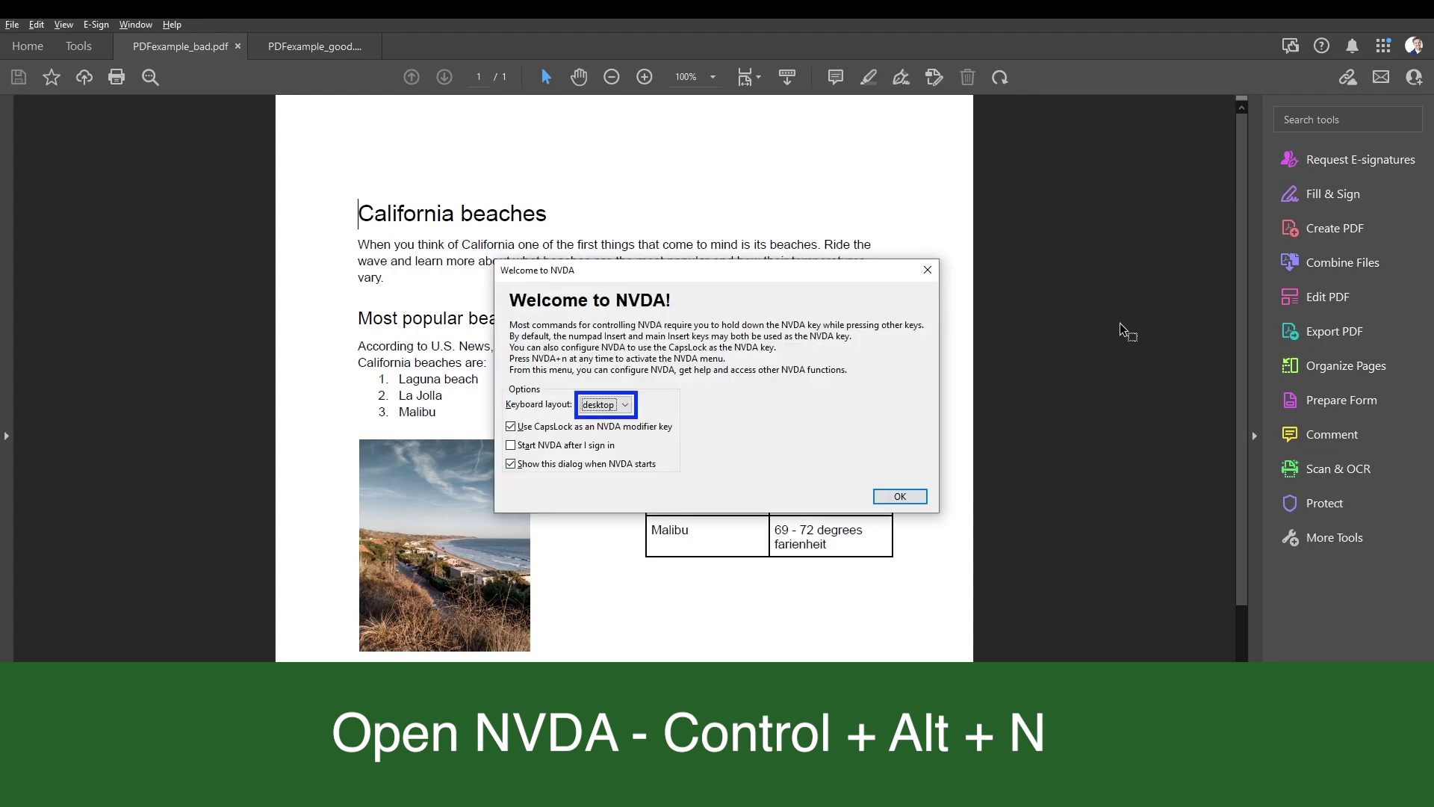
pyautogui.press('Tab')
pyautogui.press('Tab')
pyautogui.press('Tab')
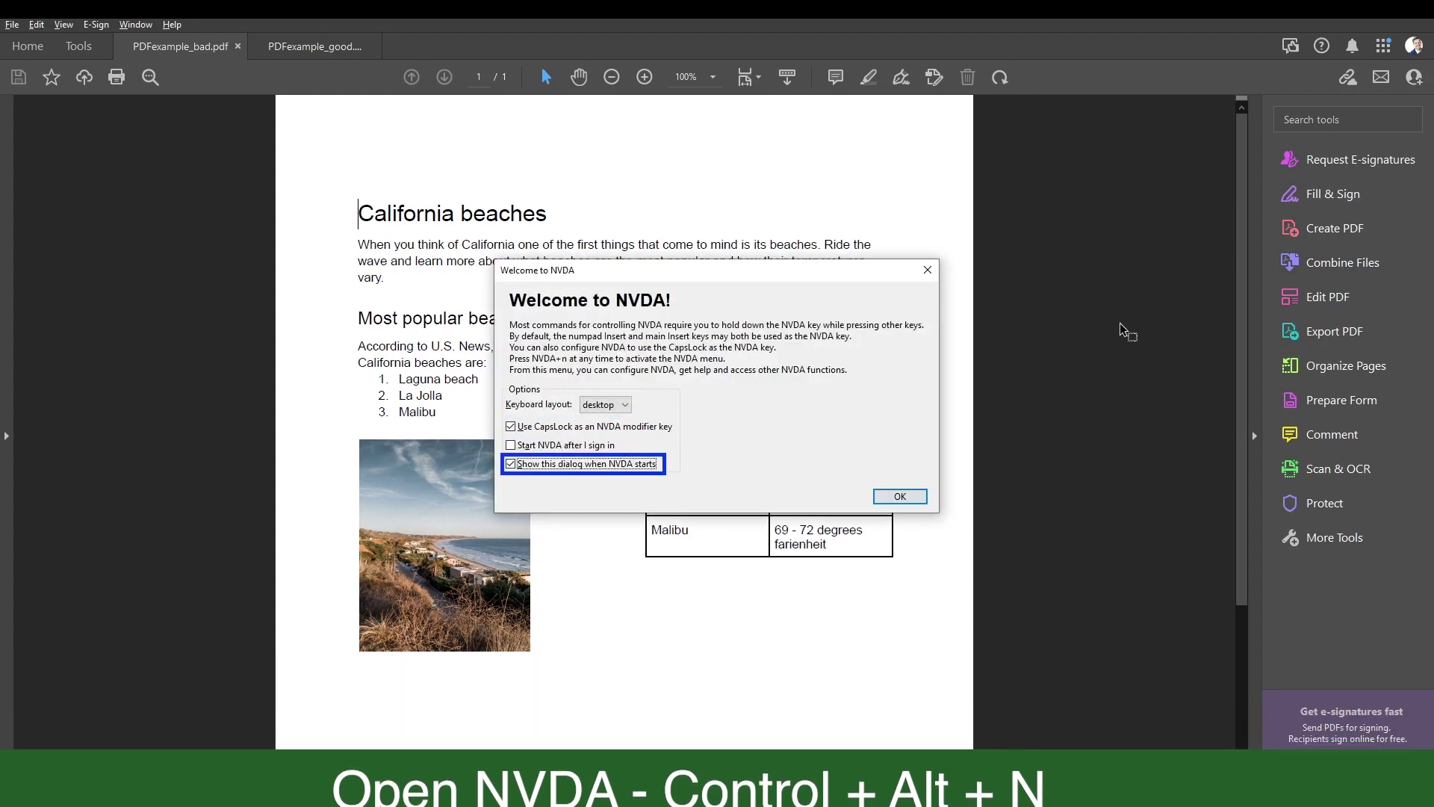
pyautogui.press('Tab')
pyautogui.press('Return')
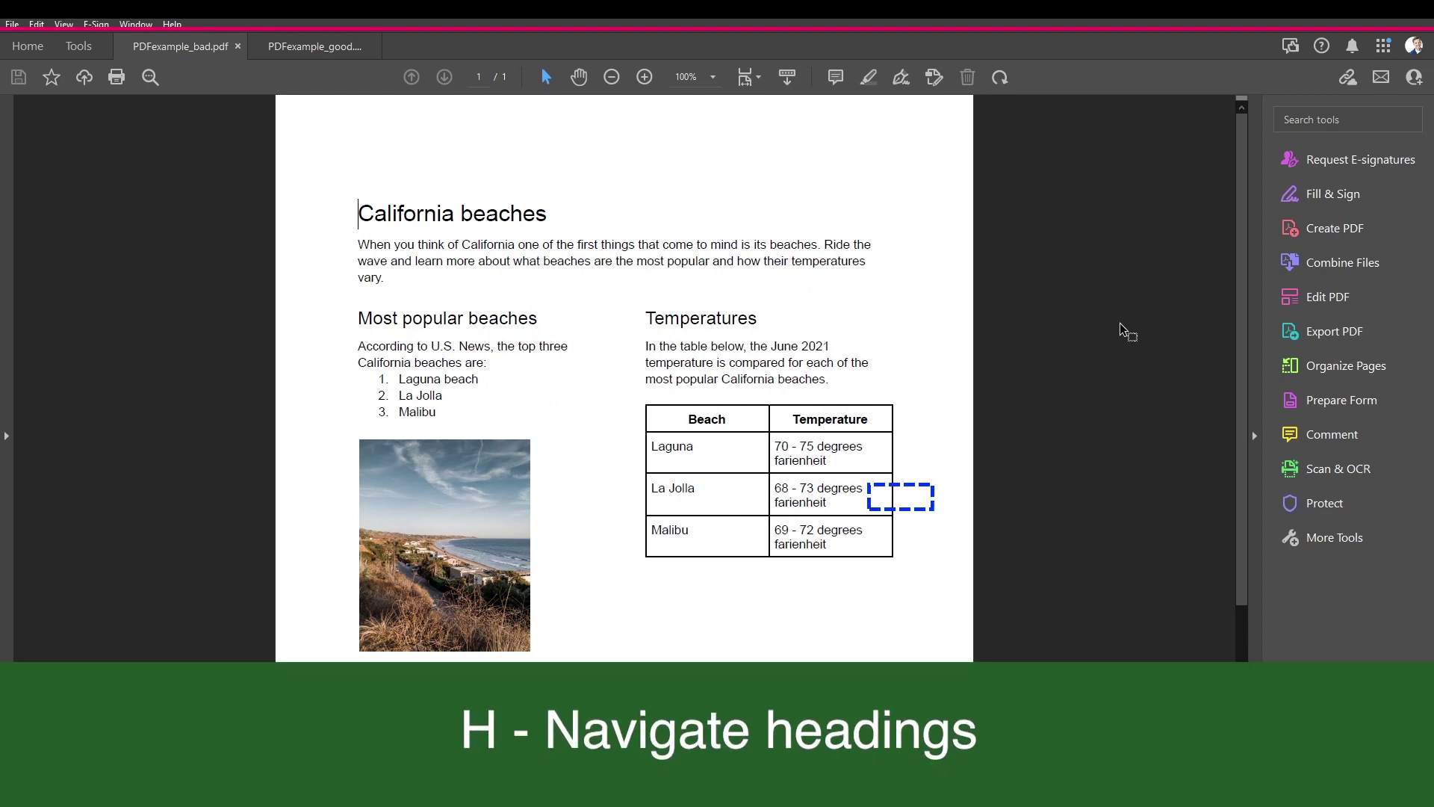
pyautogui.press('h')
# Step: Cycle back to the 'California beaches' heading, then begin reading the intro paragraph
pyautogui.press('h')
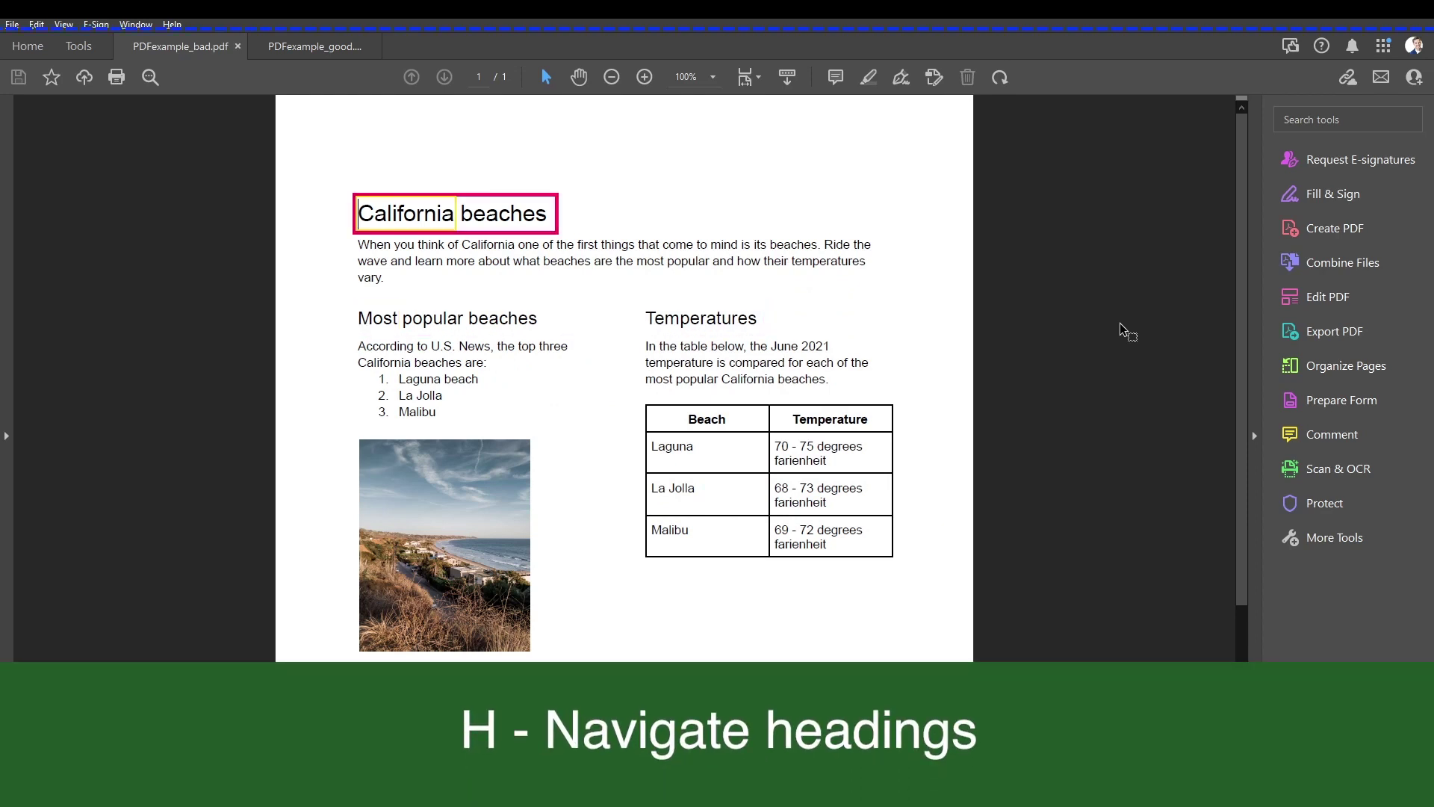
pyautogui.press('h')
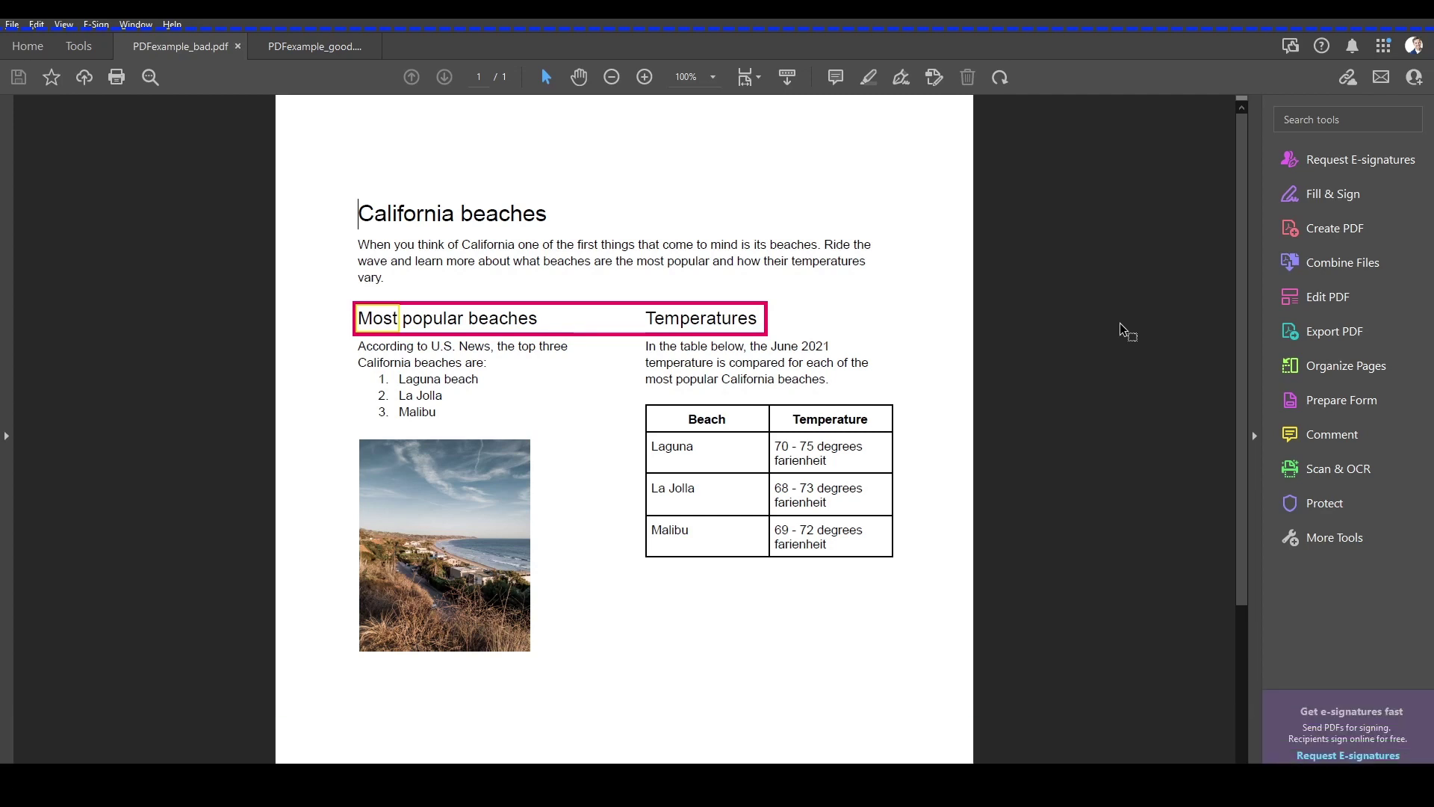
pyautogui.press('Down')
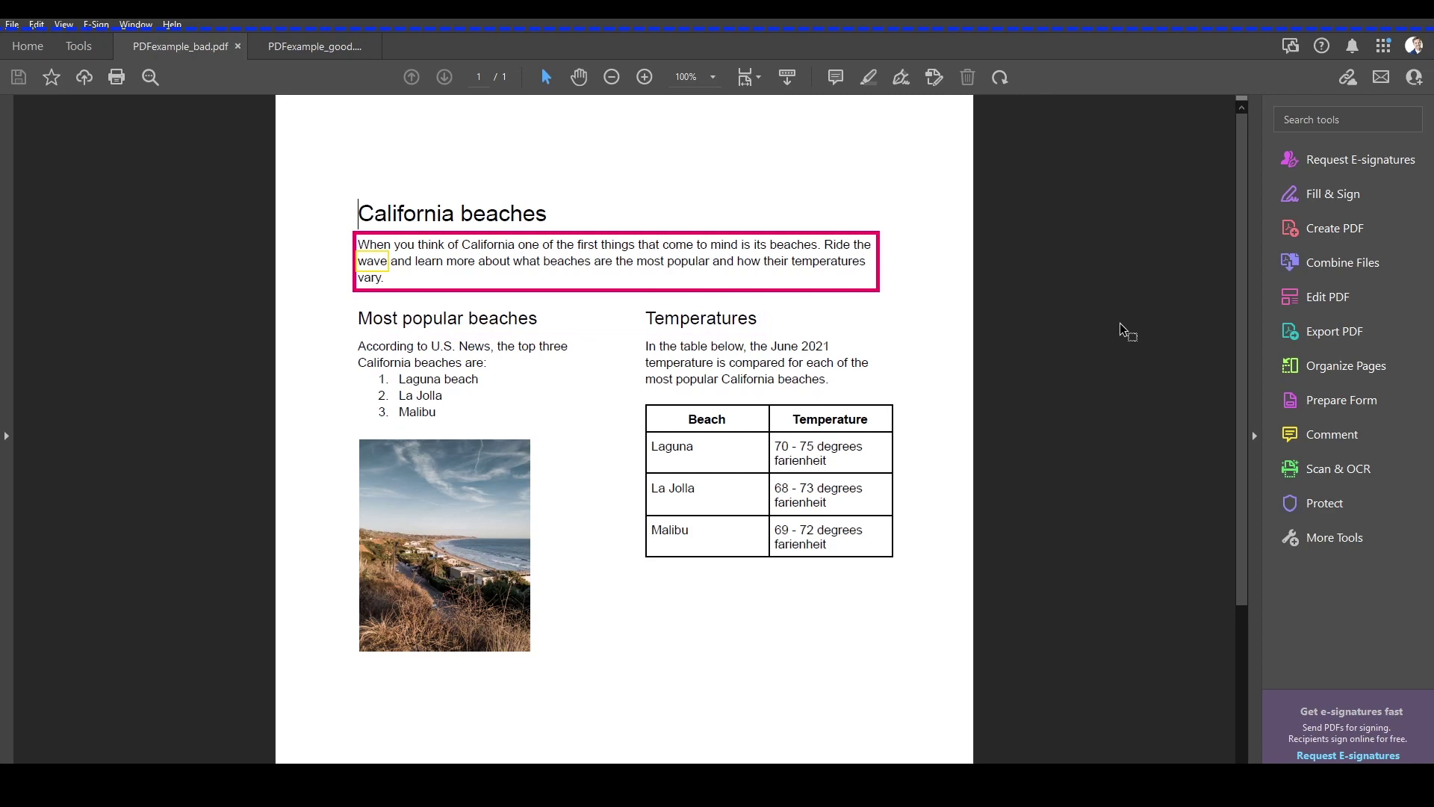
# Step: Read the merged column-heading lines, then list items La Jolla and Malibu
pyautogui.press('Down')
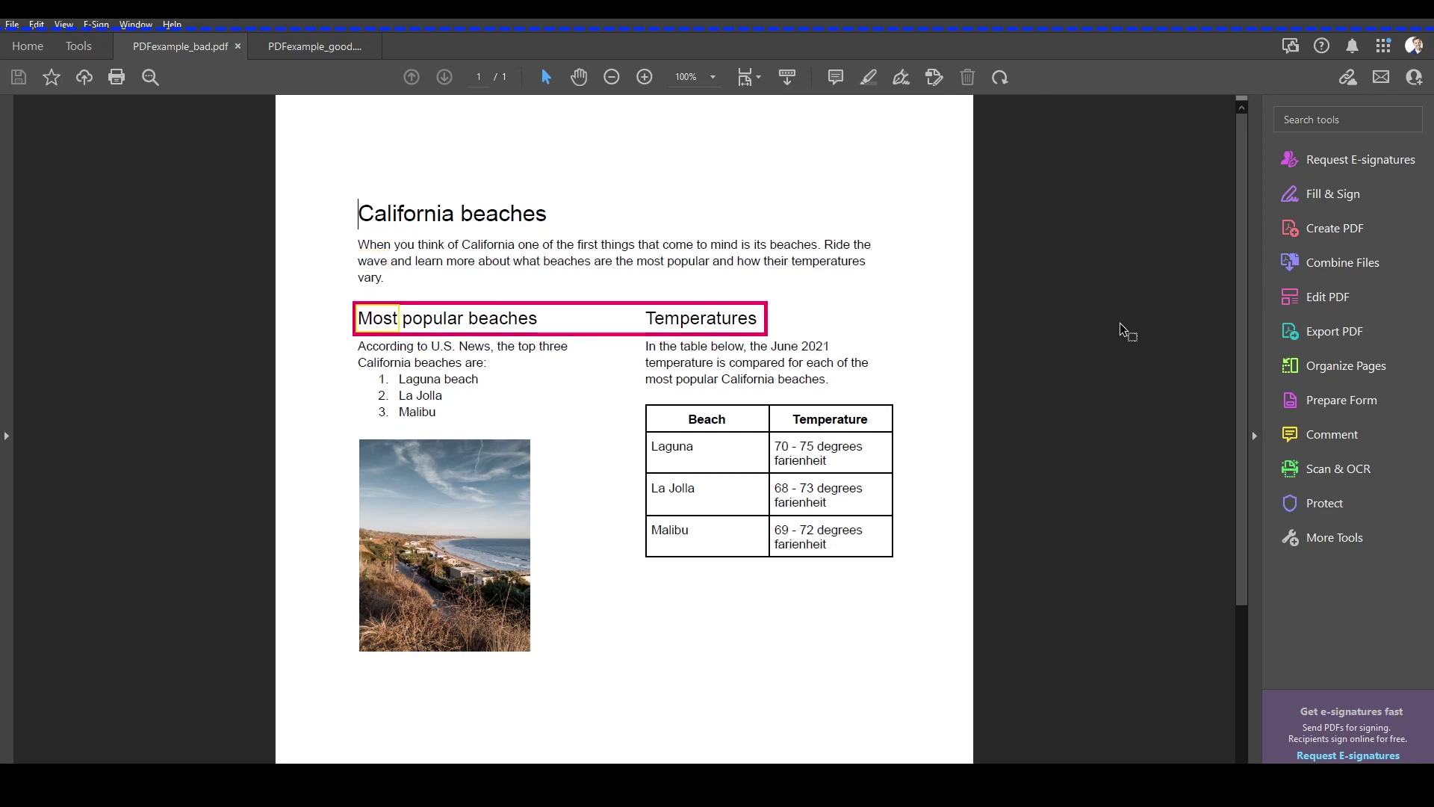
pyautogui.press('Down')
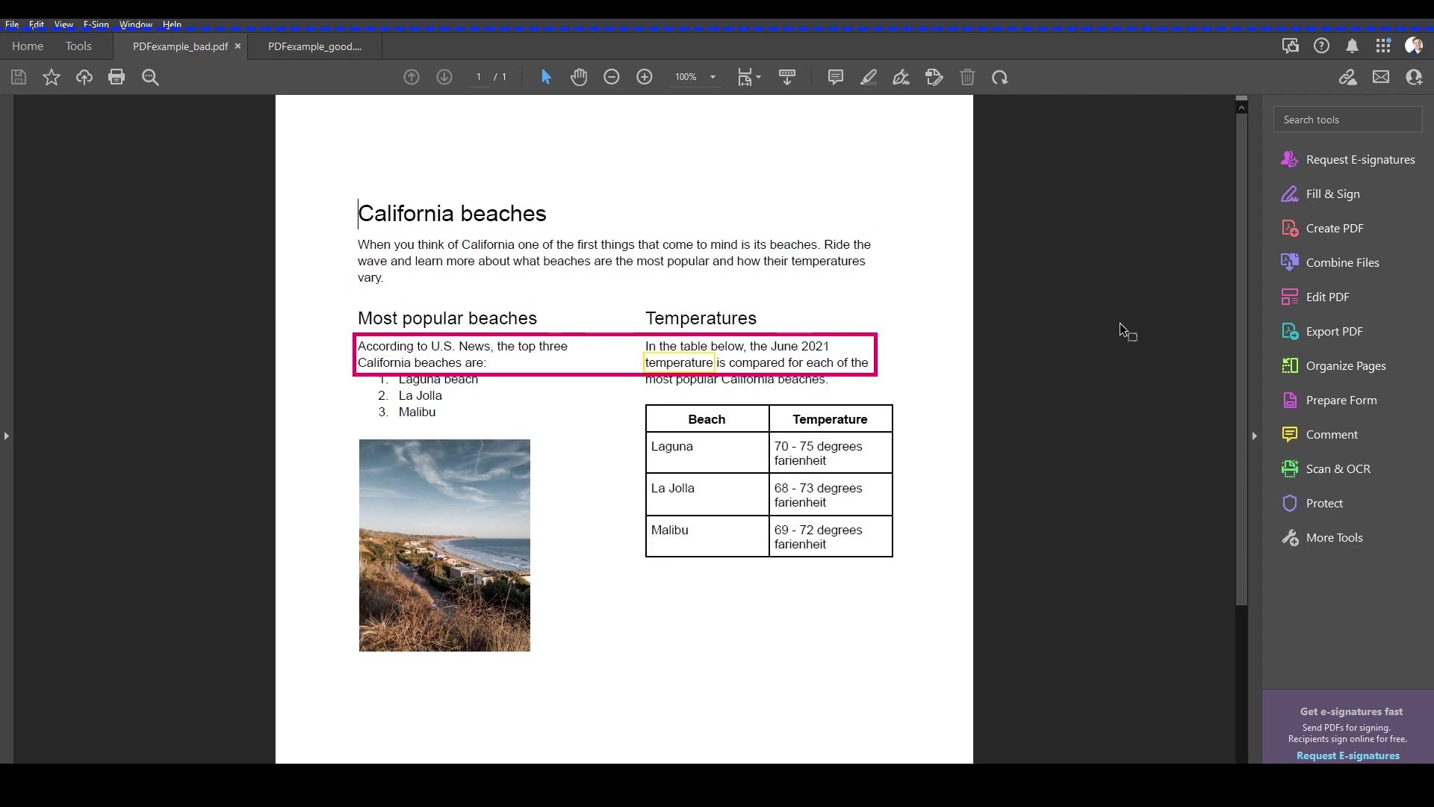
pyautogui.press('Down')
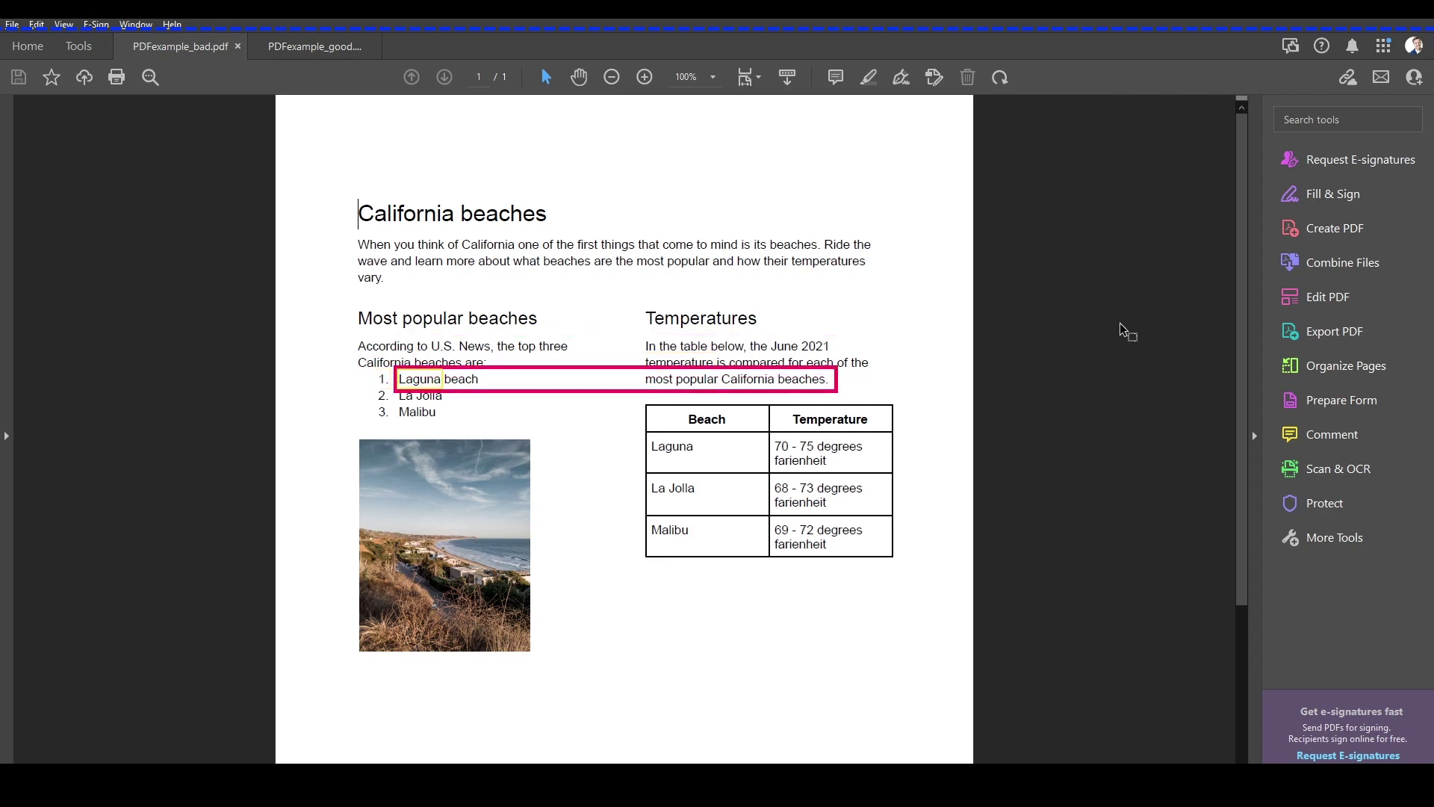
pyautogui.press('Down')
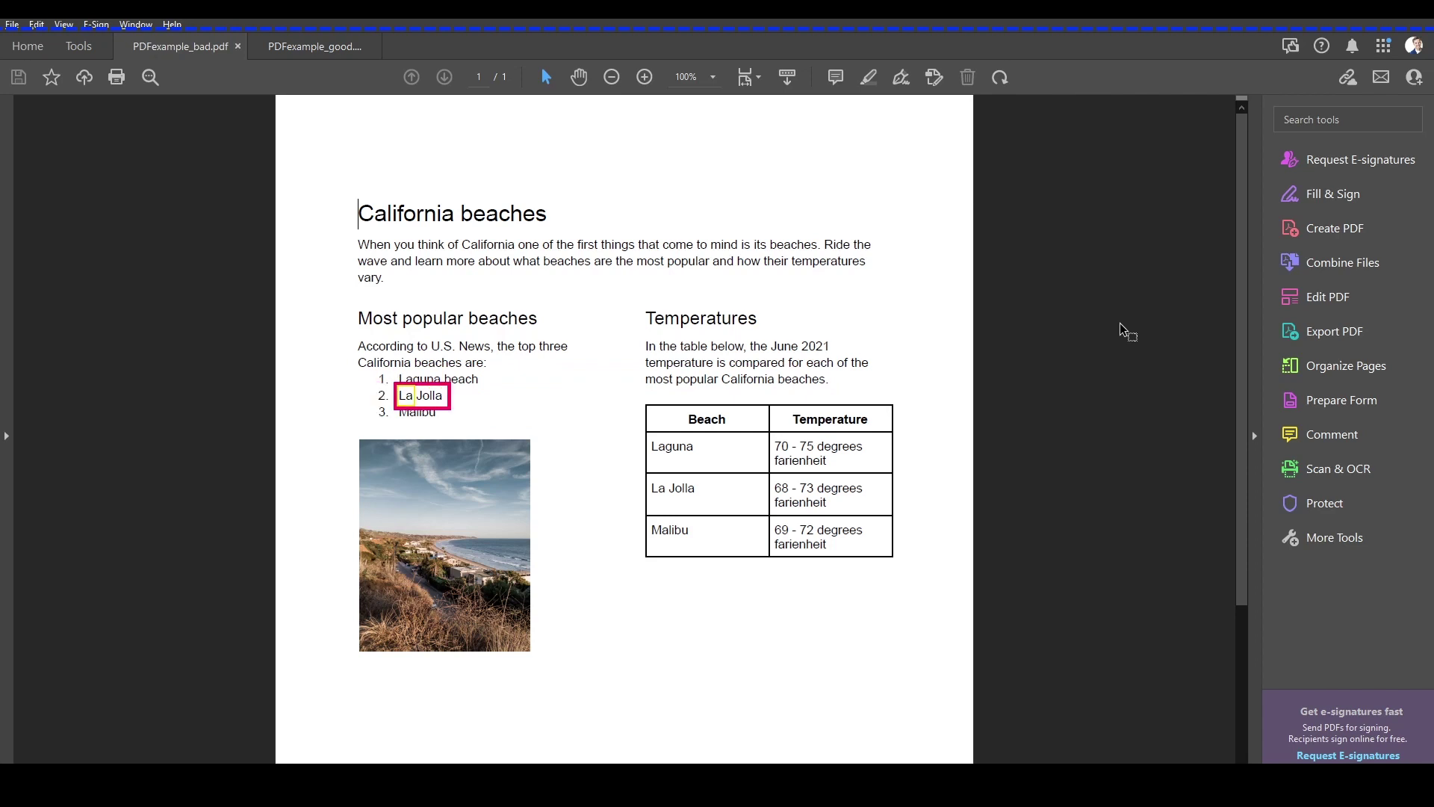
pyautogui.press('Down')
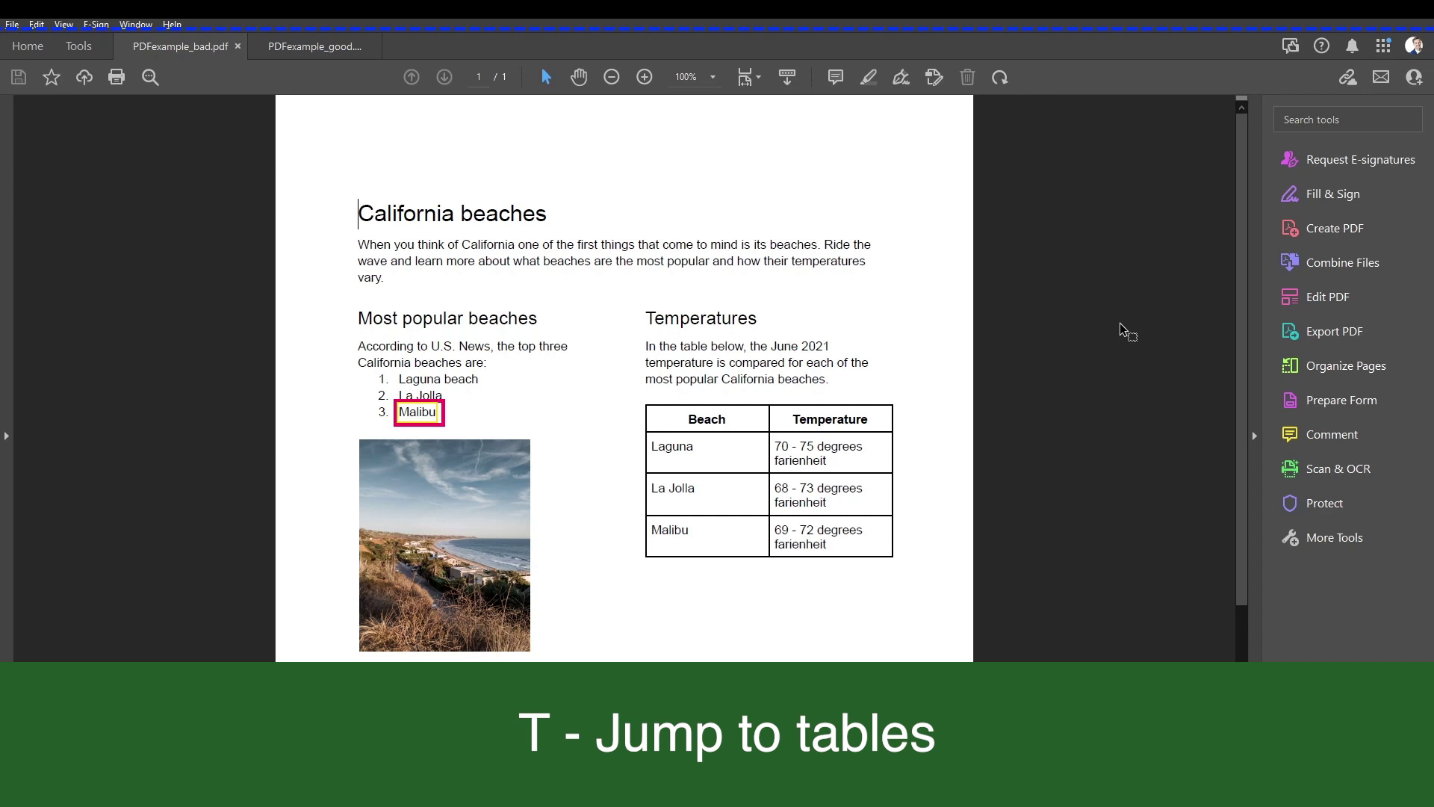
# Step: Navigate the beach temperature table through Temperature, Laguna, its range, and La Jolla
pyautogui.press('t')
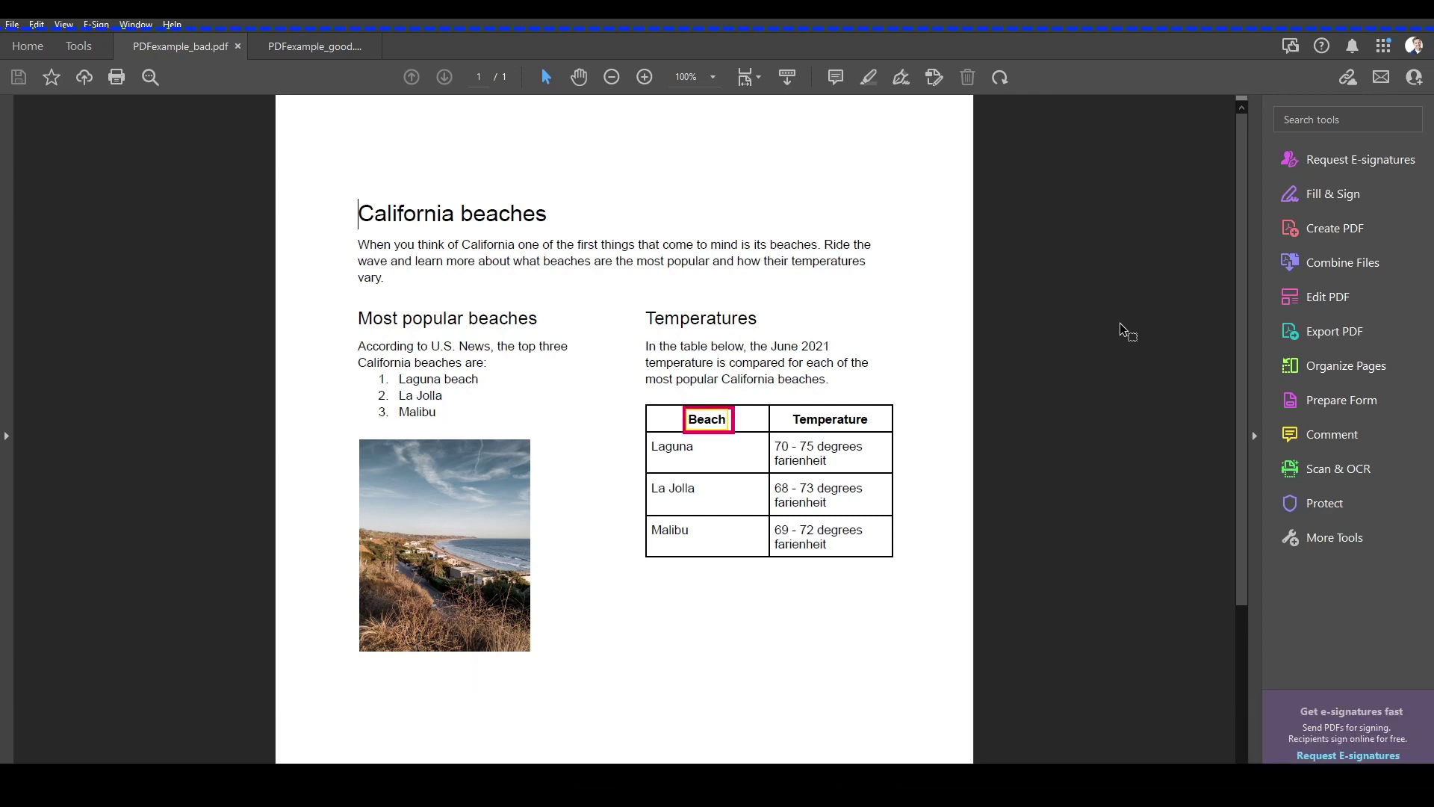
pyautogui.hotkey('ctrl', 'alt', 'Right')
pyautogui.press('Down')
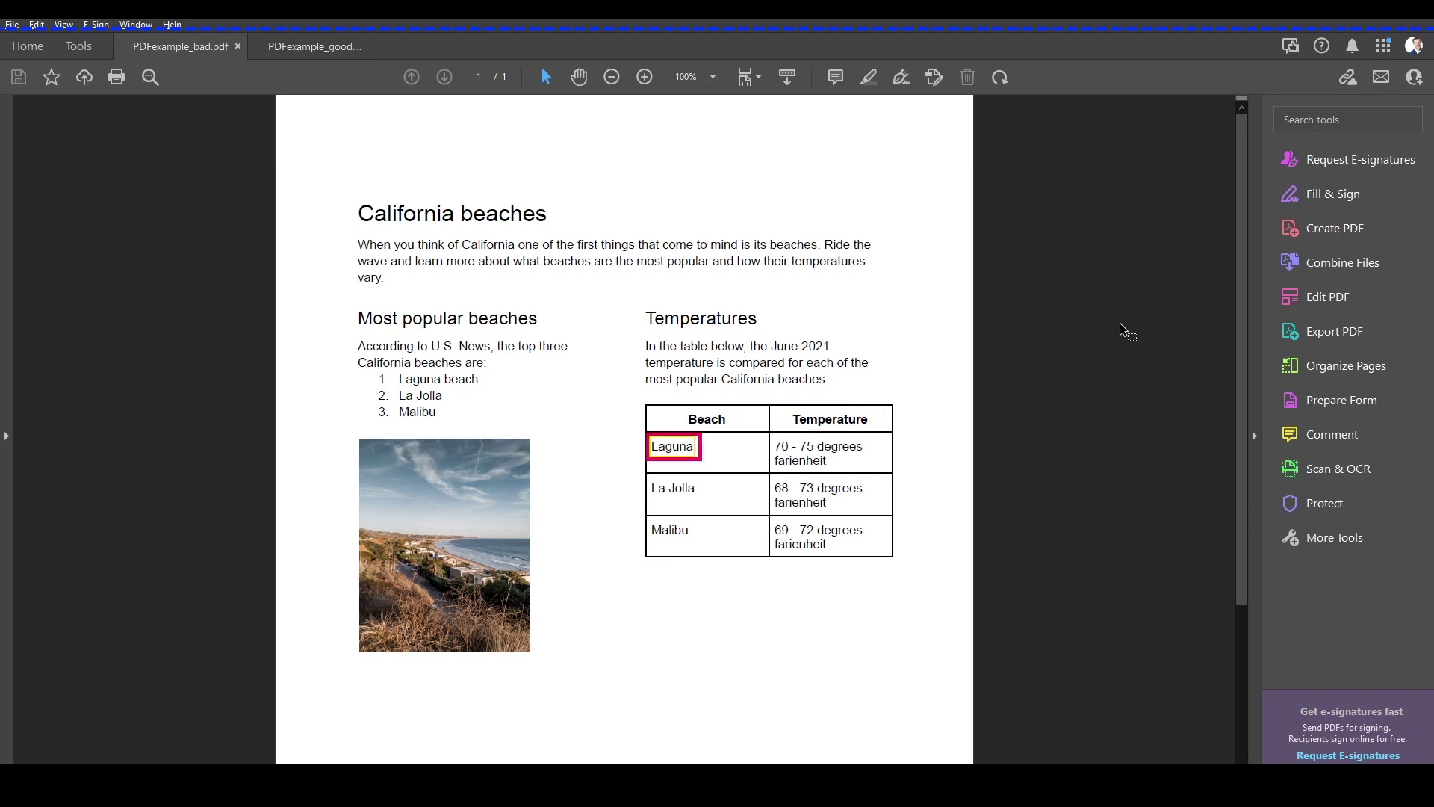
pyautogui.hotkey('ctrl', 'alt', 'Right')
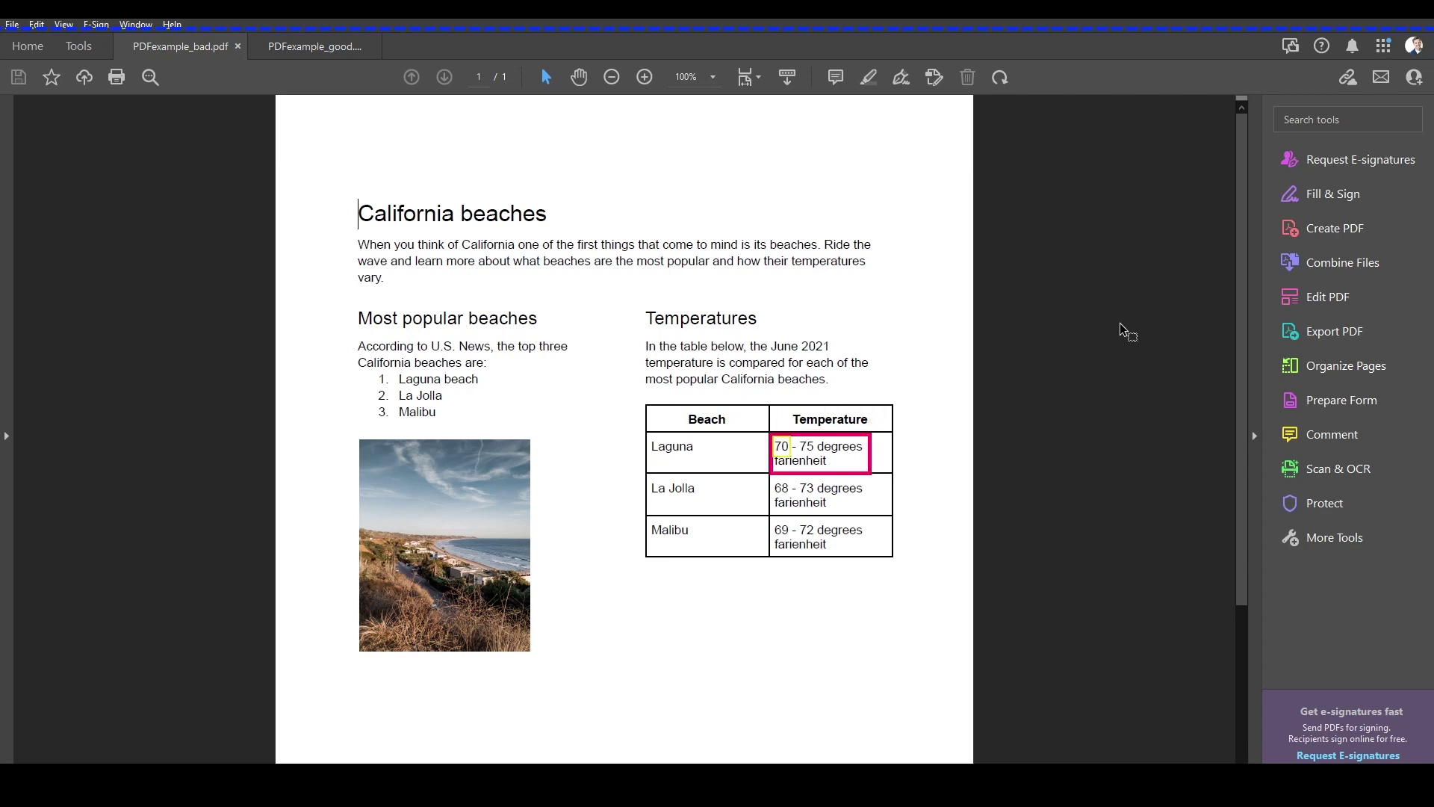
pyautogui.press('Down')
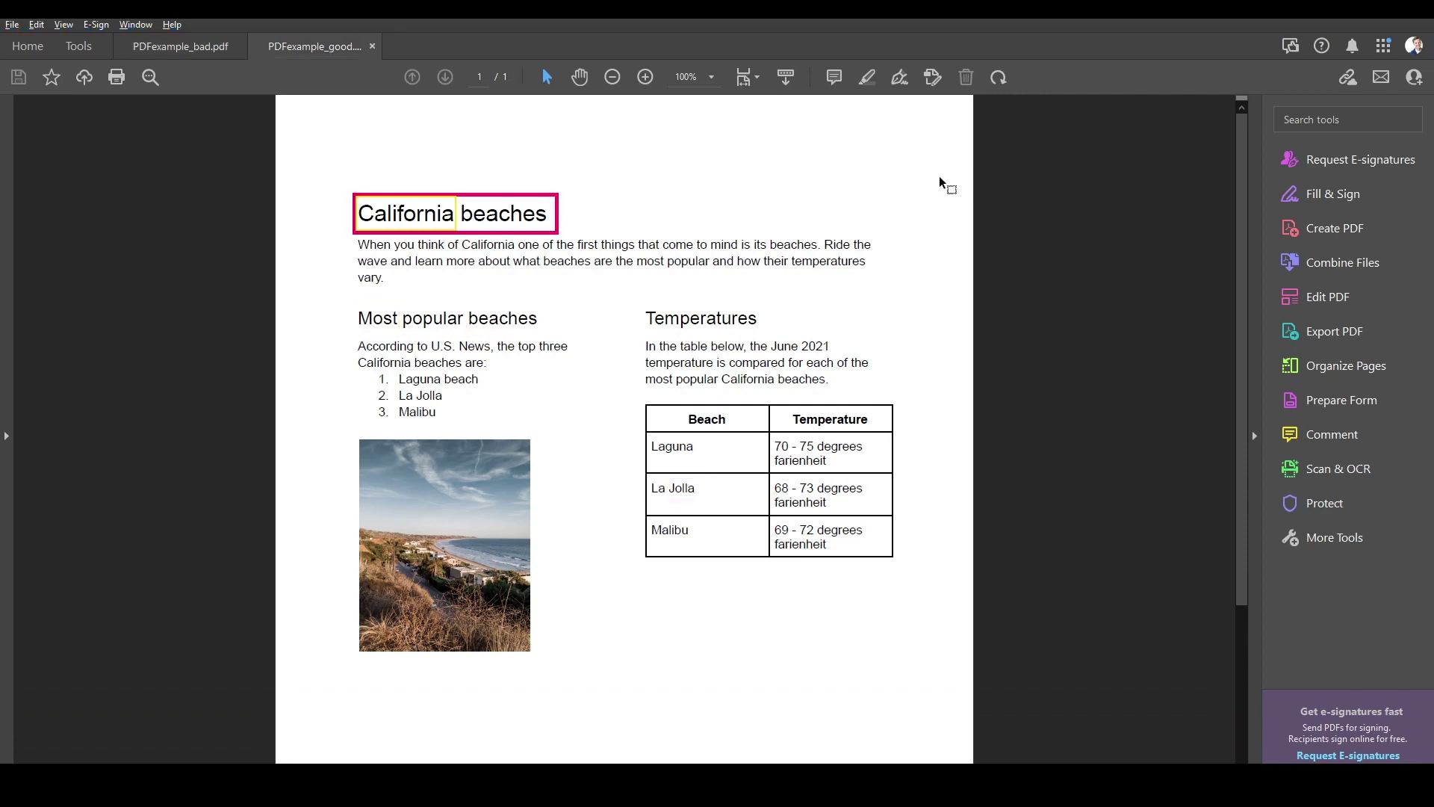
# Step: Read the Most popular beaches heading, U.S. News paragraph, list, image alt text, and Temperatures intro
pyautogui.press('h')
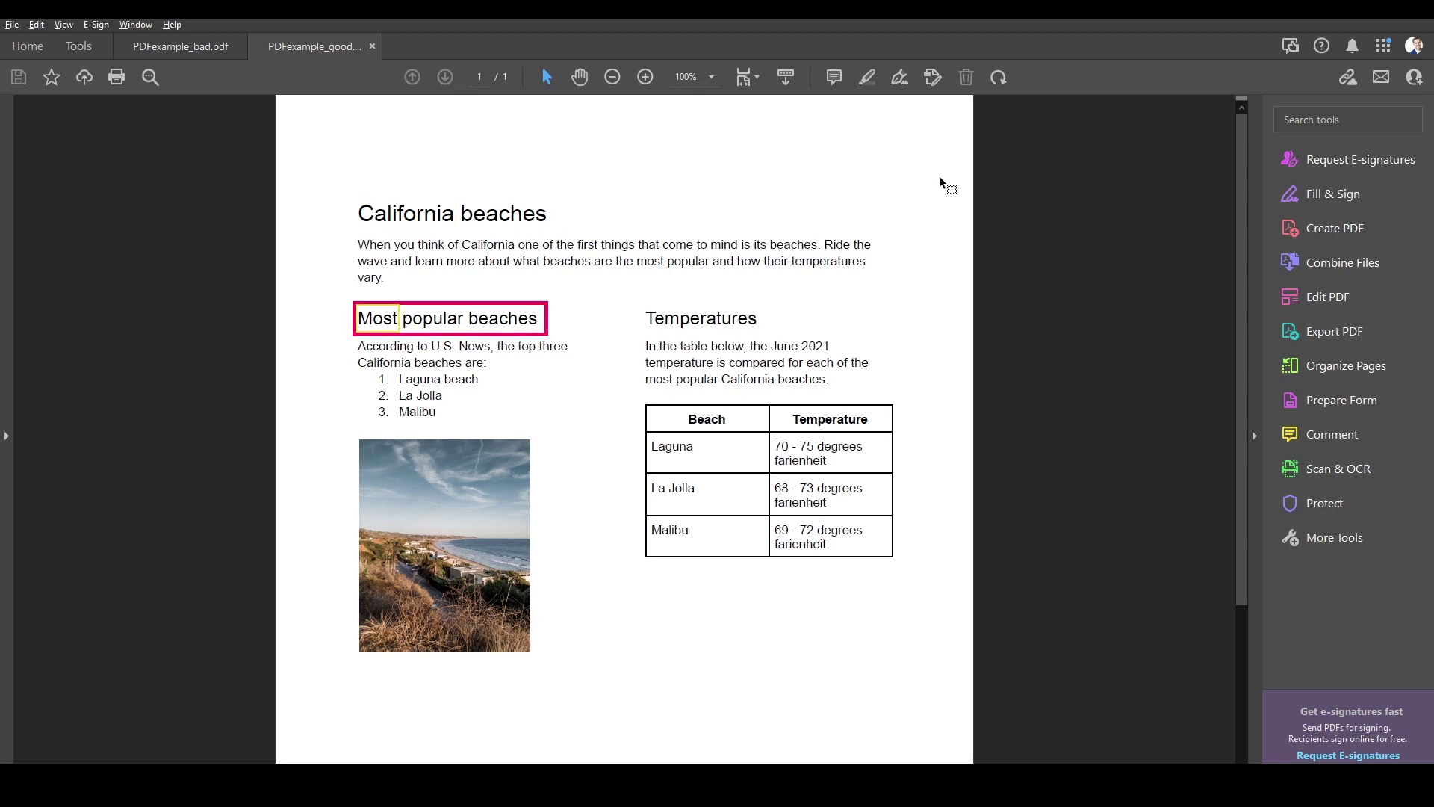
pyautogui.press('Down')
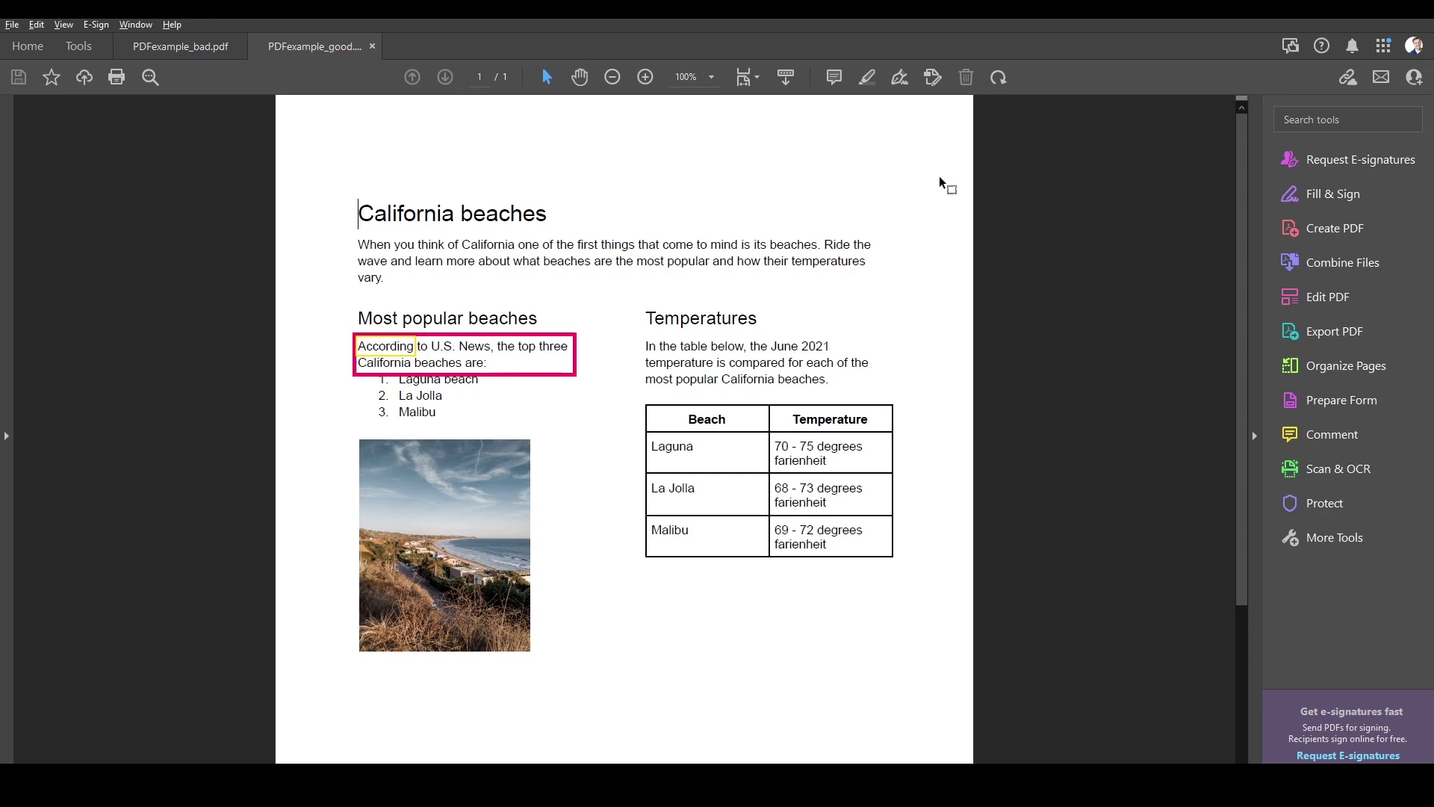
pyautogui.press('Down')
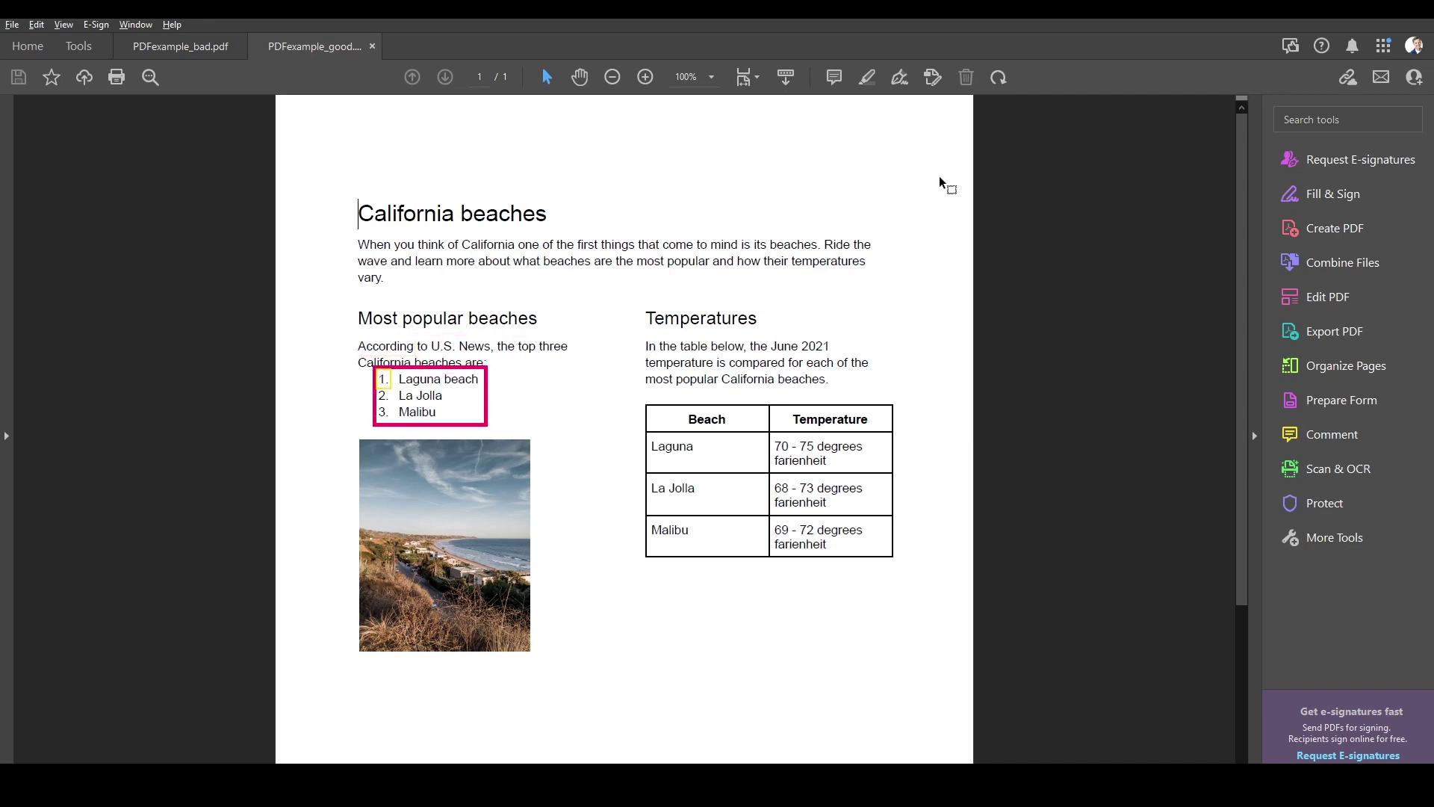
pyautogui.press('Down')
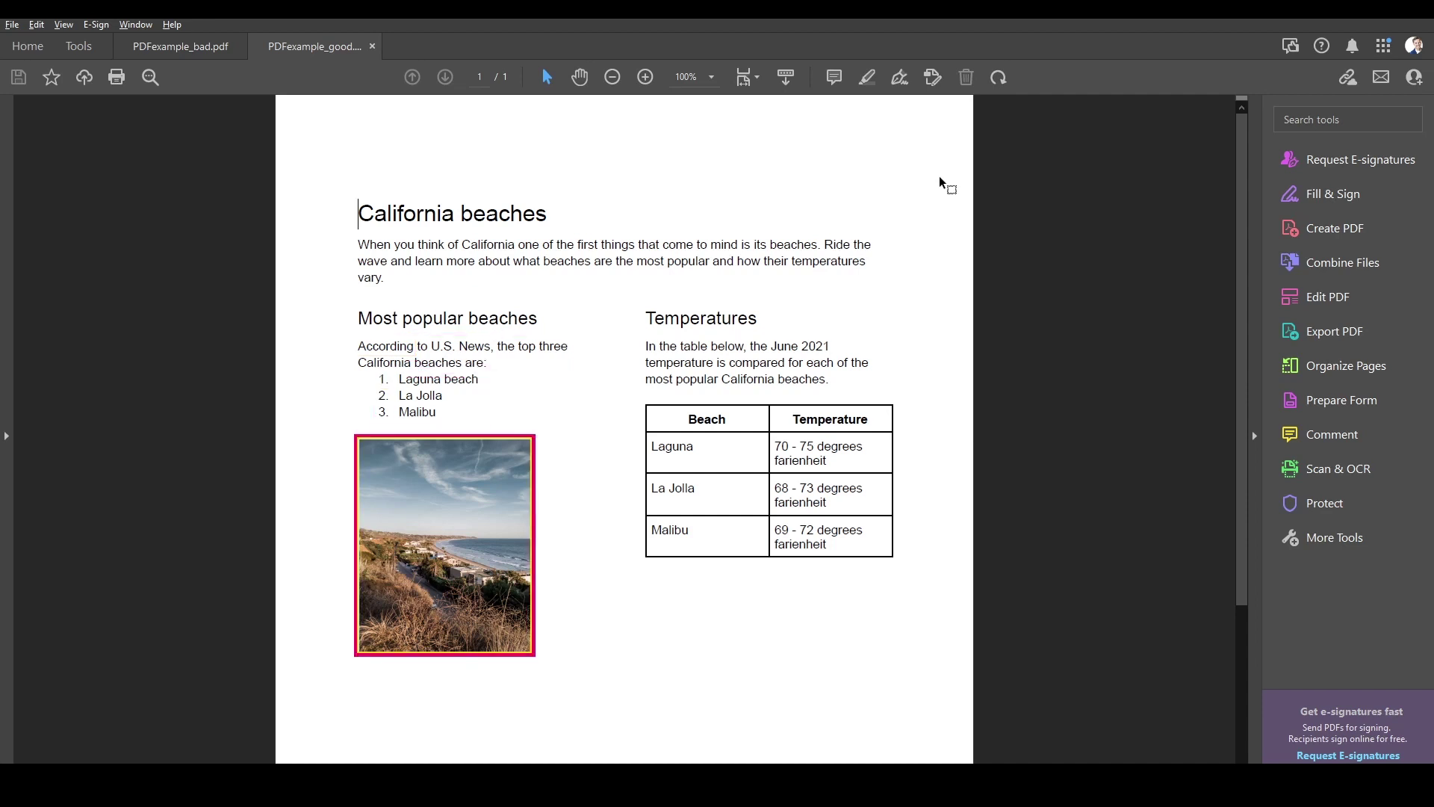
pyautogui.press('Down')
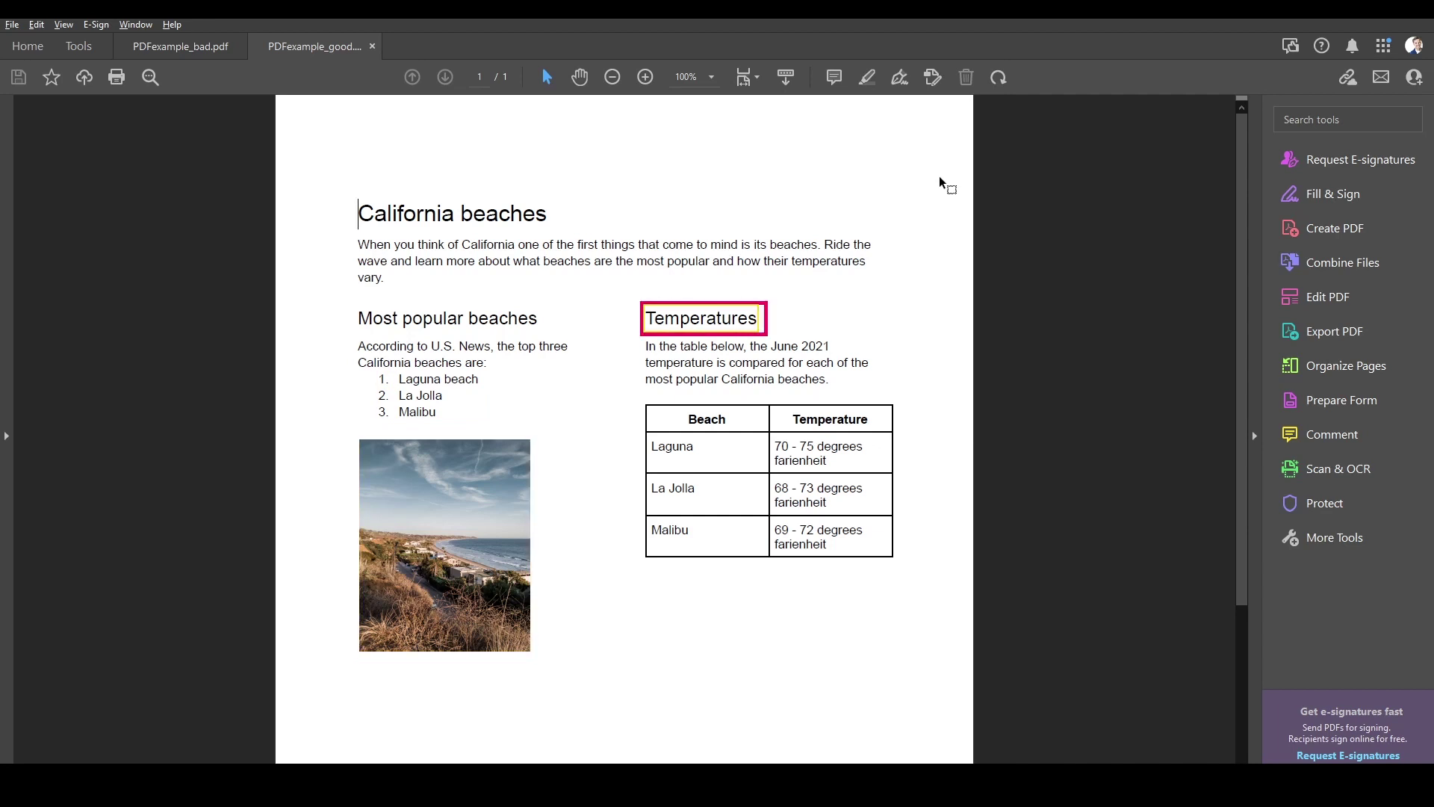
pyautogui.press('Down')
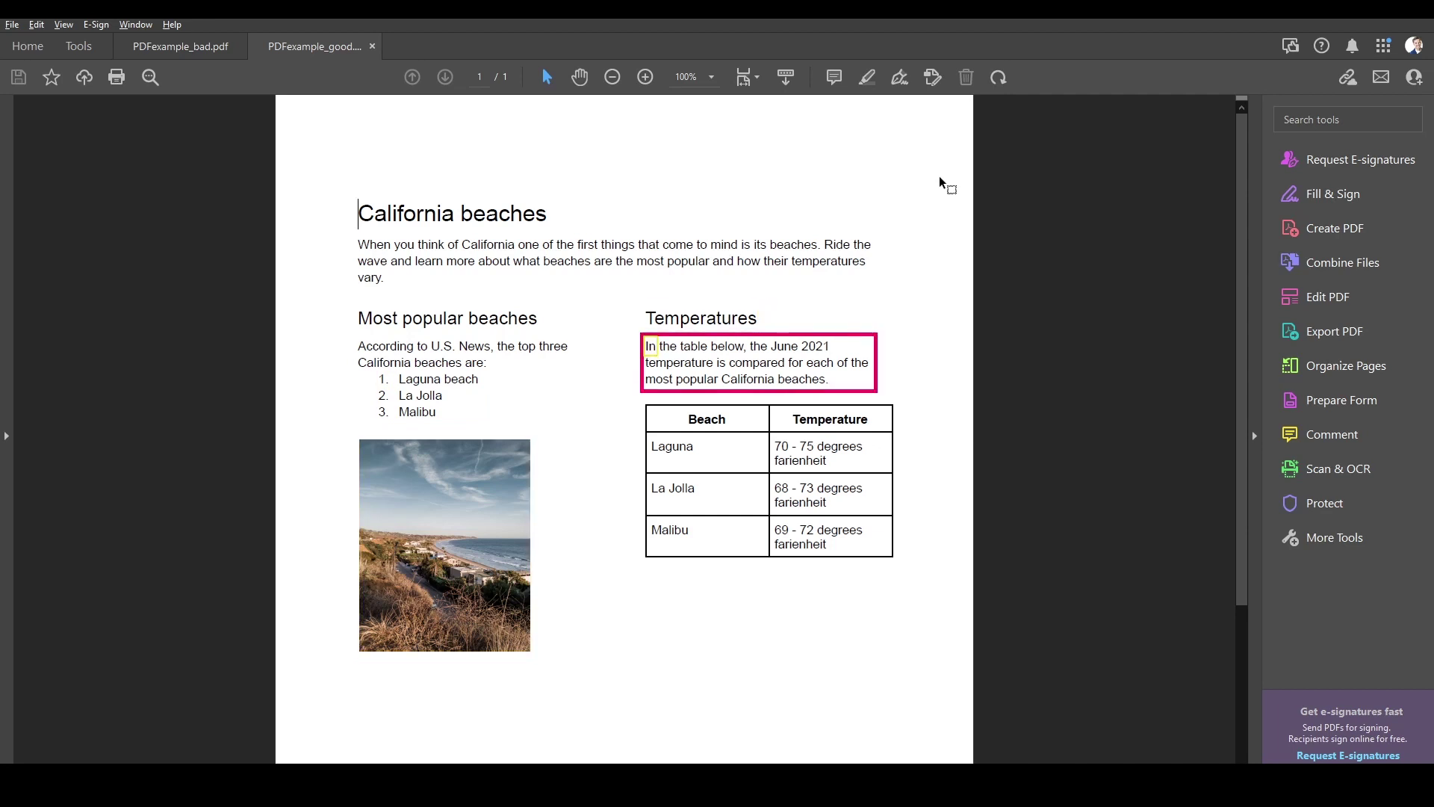
# Step: Read the table's Beach and Temperature headers, then Laguna, its range, and La Jolla
pyautogui.press('Down')
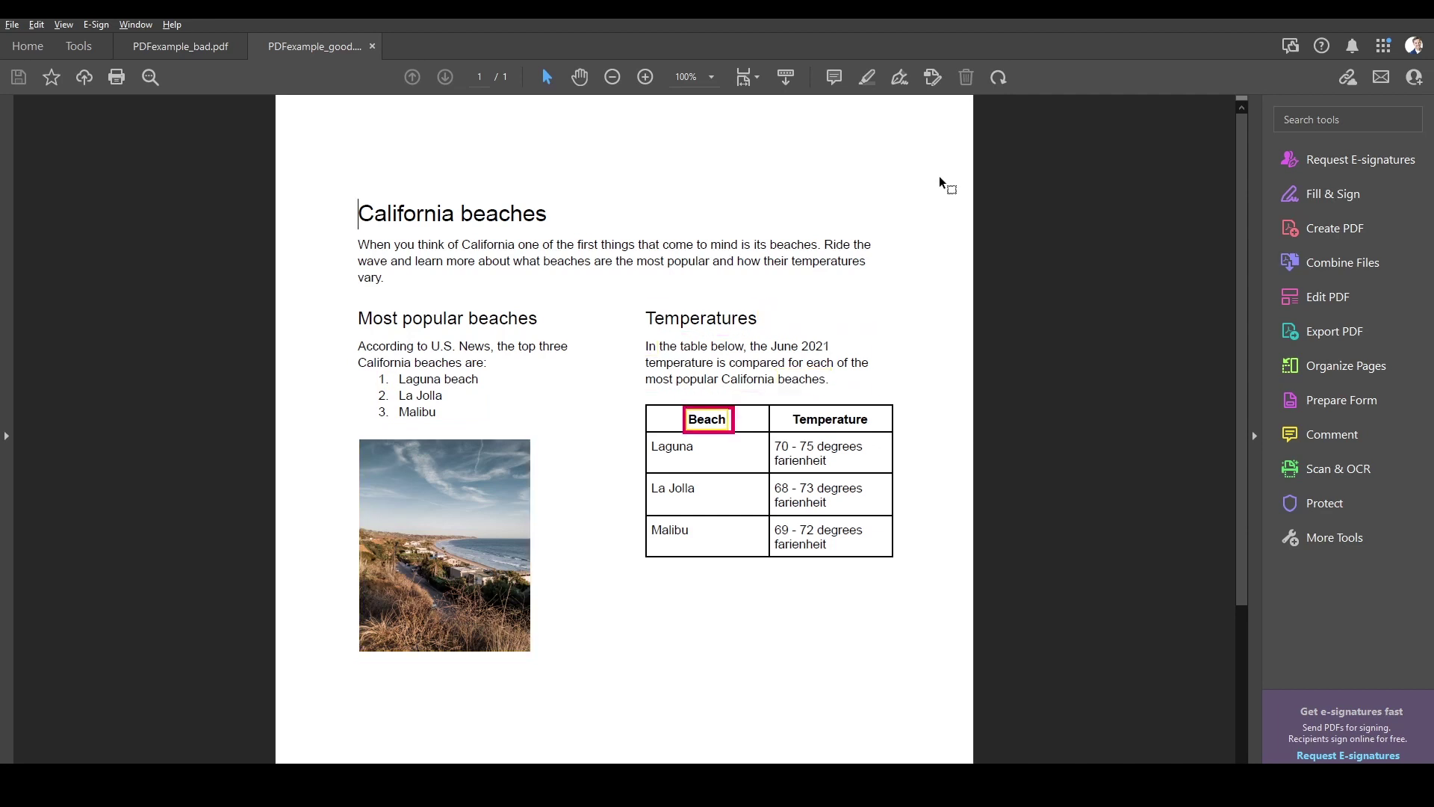
pyautogui.press('Down')
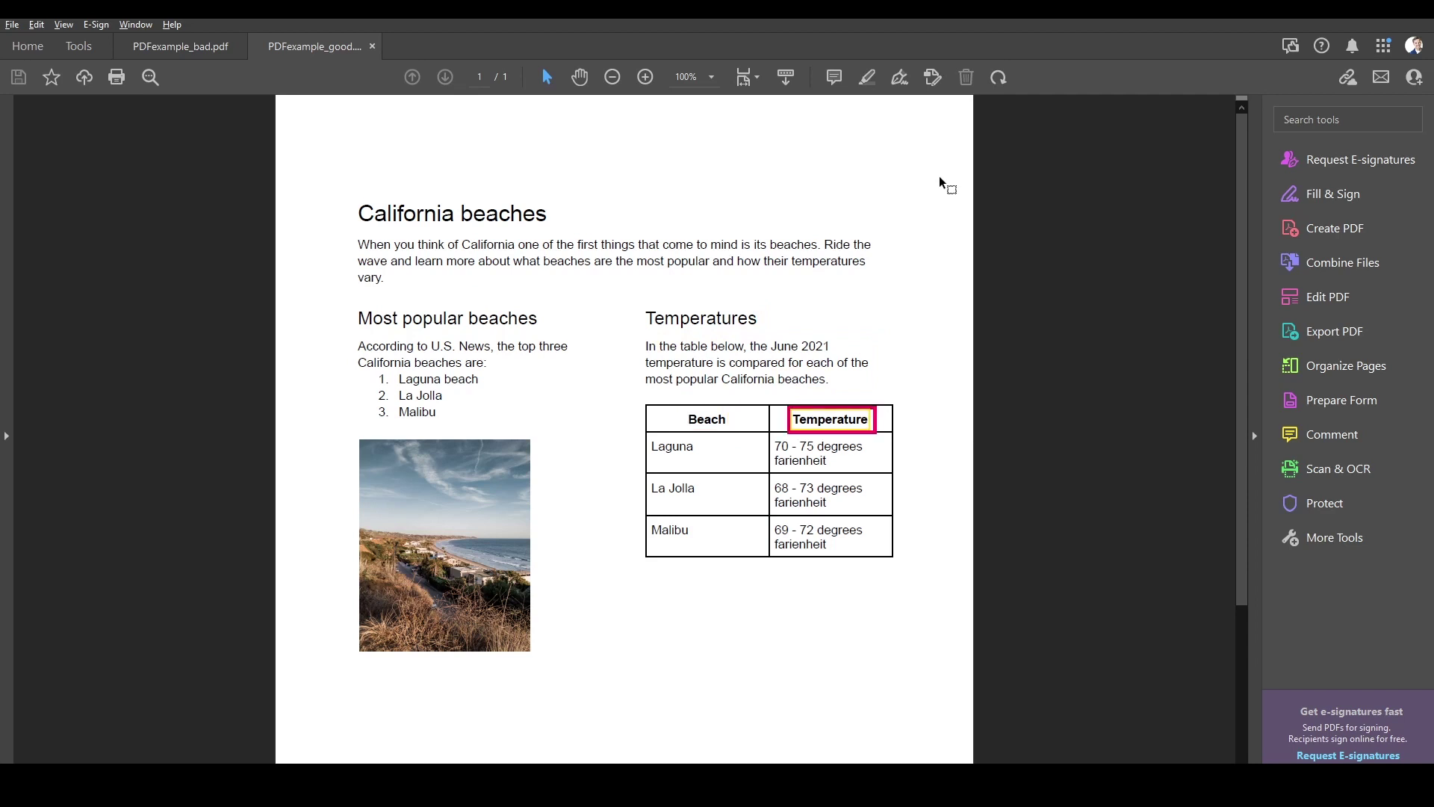
pyautogui.press('Down')
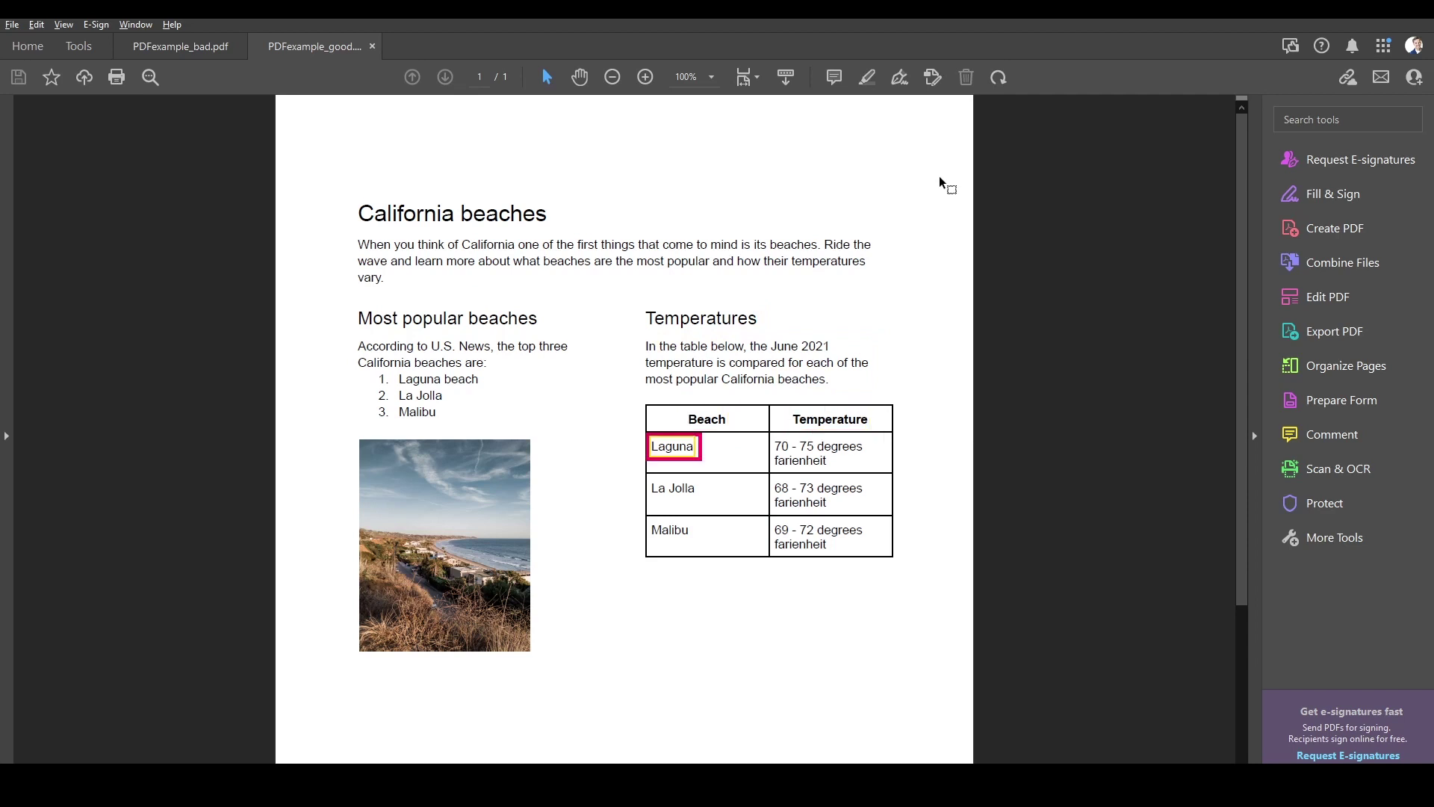
pyautogui.press('Down')
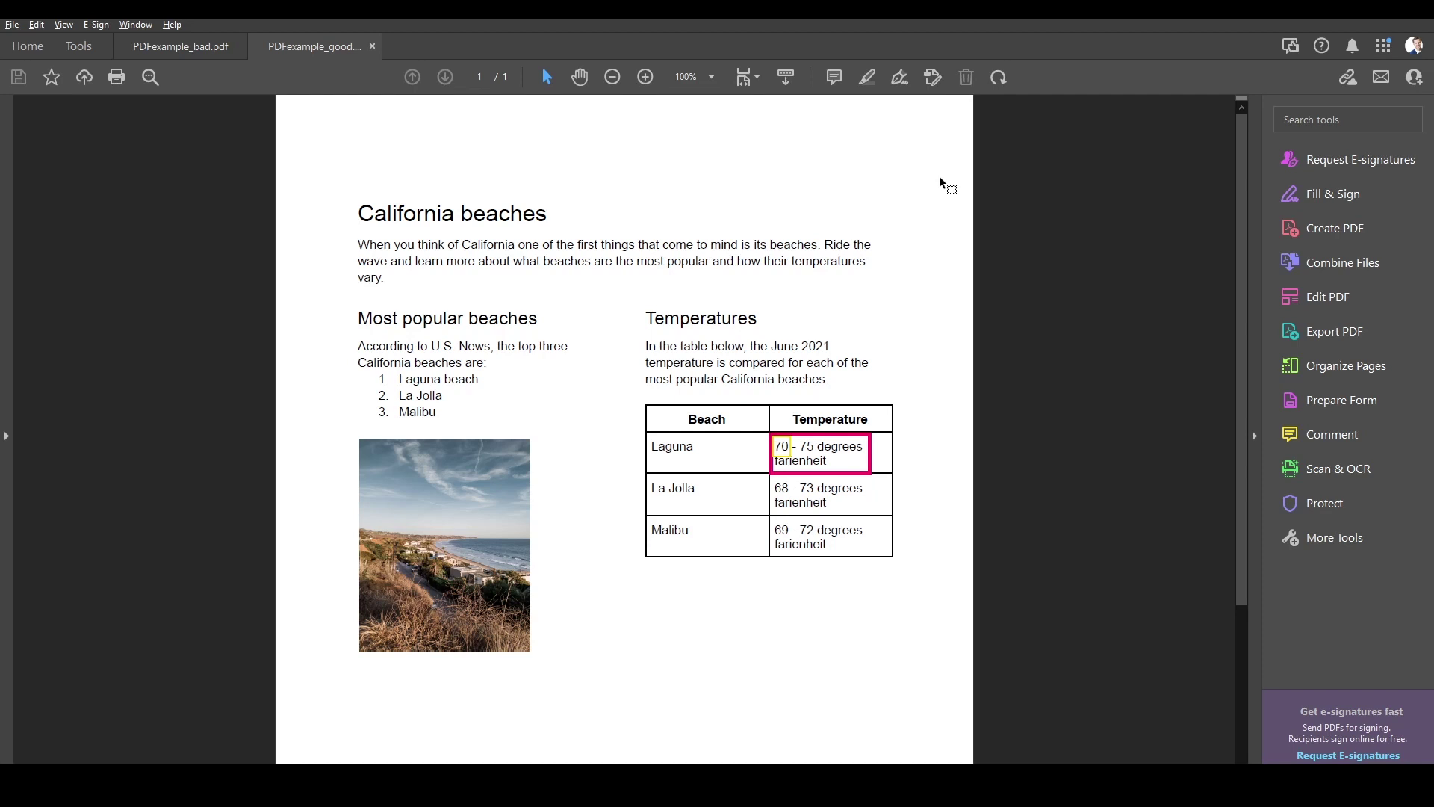
pyautogui.press('Down')
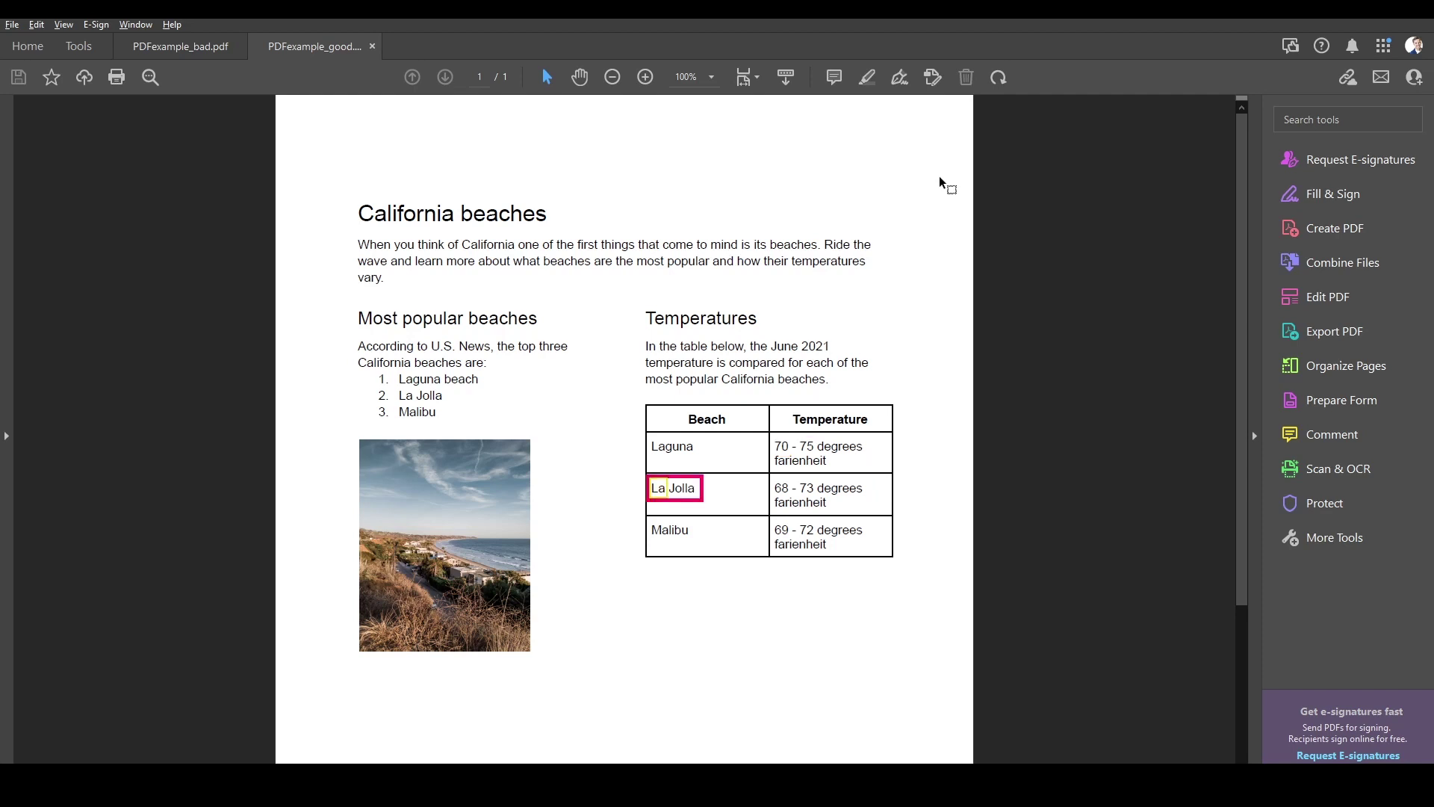